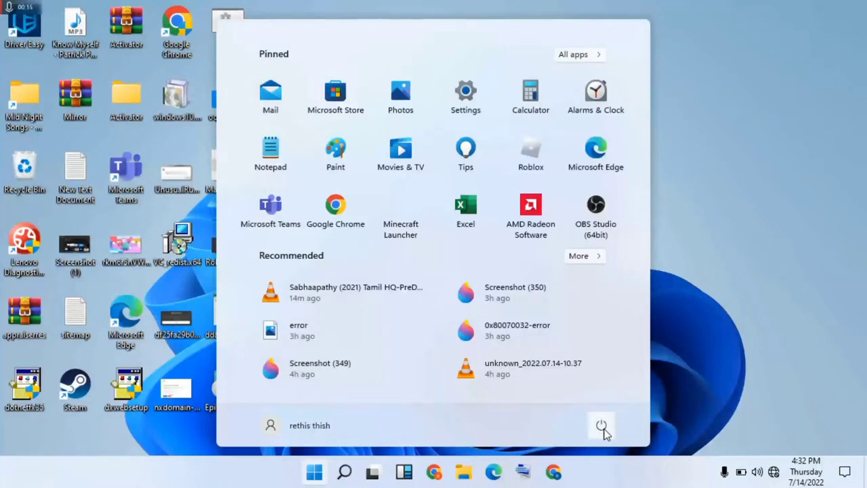
click(601, 427)
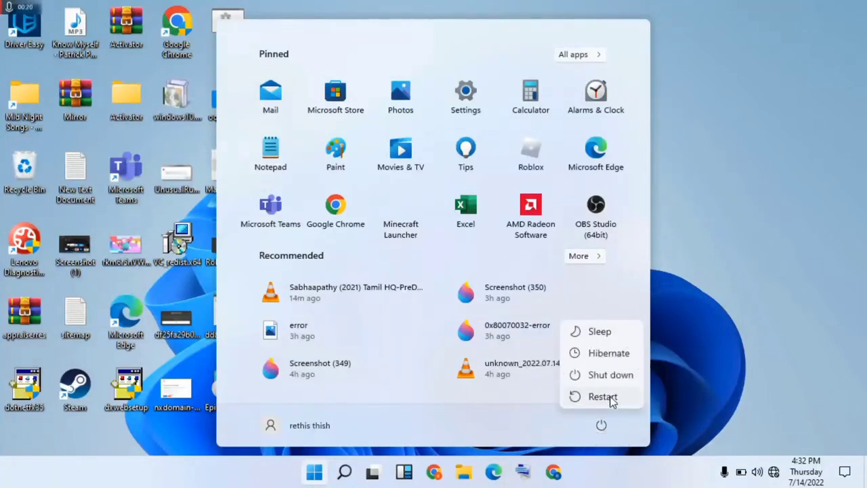
click(677, 362)
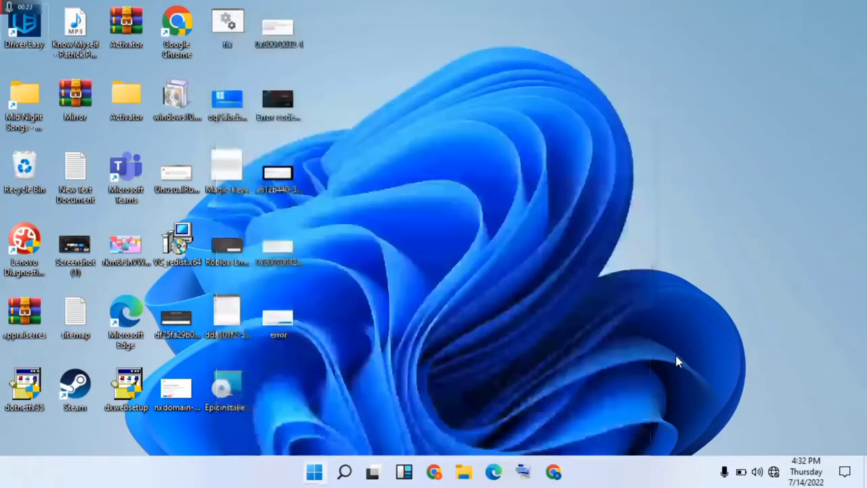
Run gpedit.msc from the Run dialog and maximize the Local Group Policy Editor
click(345, 474)
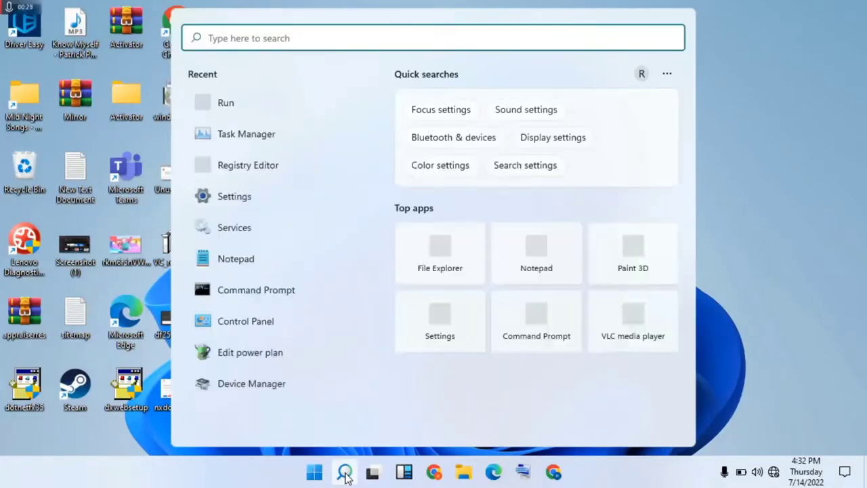
text(run)
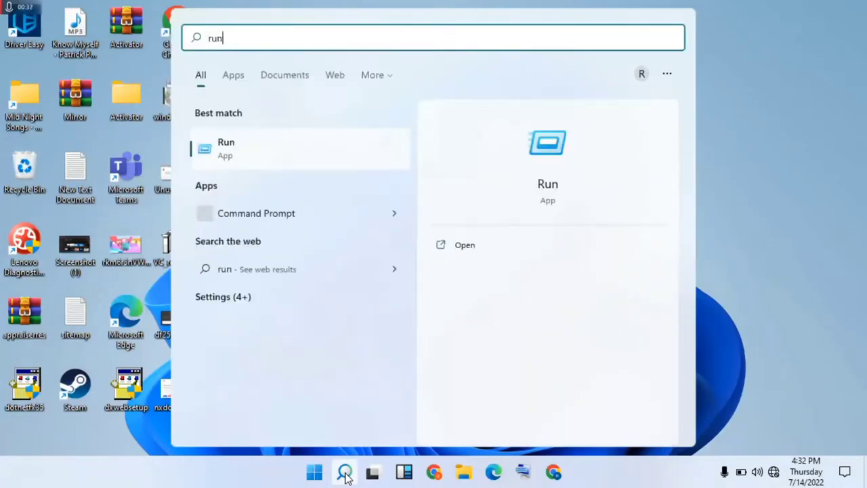
key(Return)
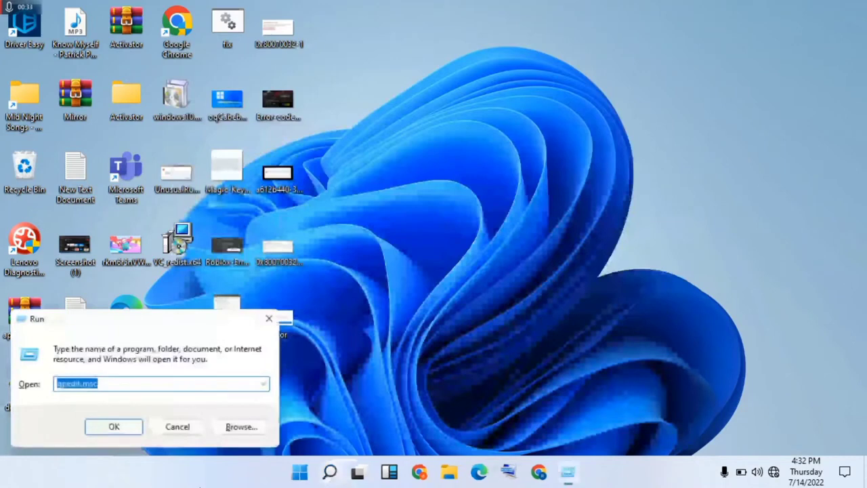
click(122, 383)
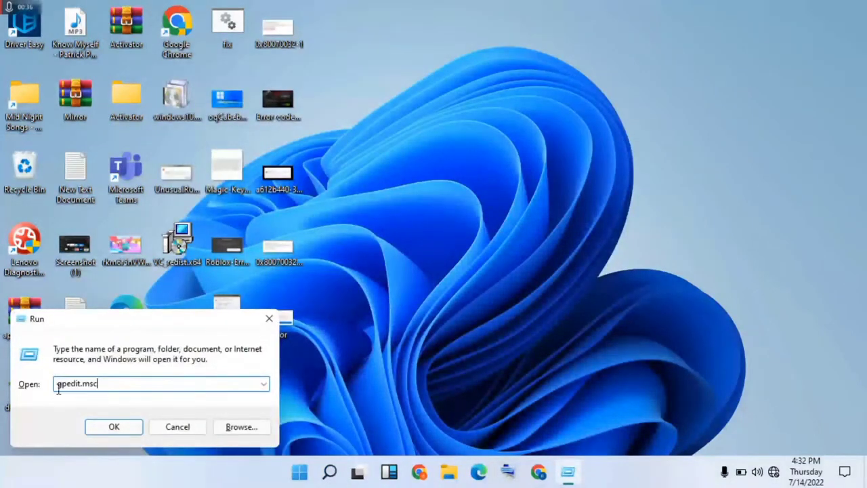
click(115, 429)
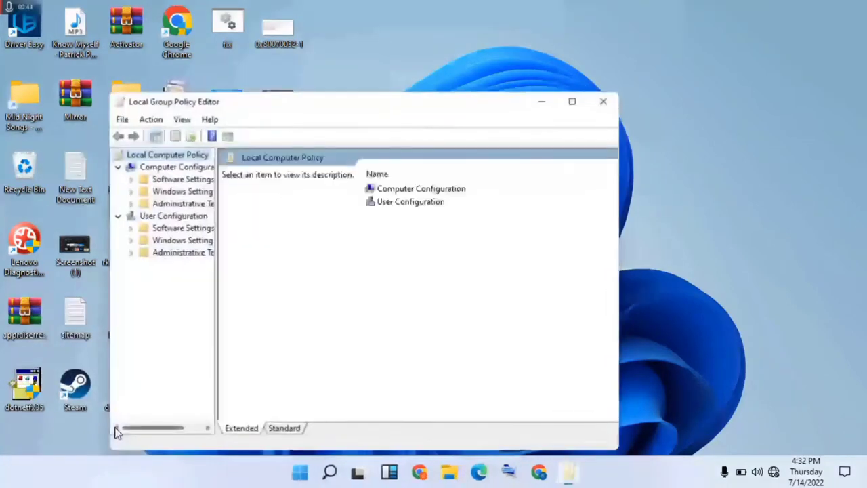
click(573, 102)
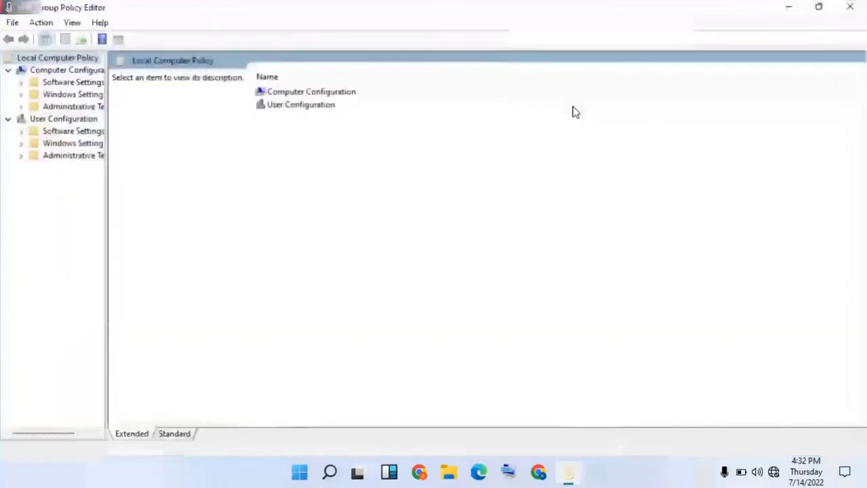
Open the App Privacy policies under Computer Configuration, Administrative Templates, Windows Components
click(84, 109)
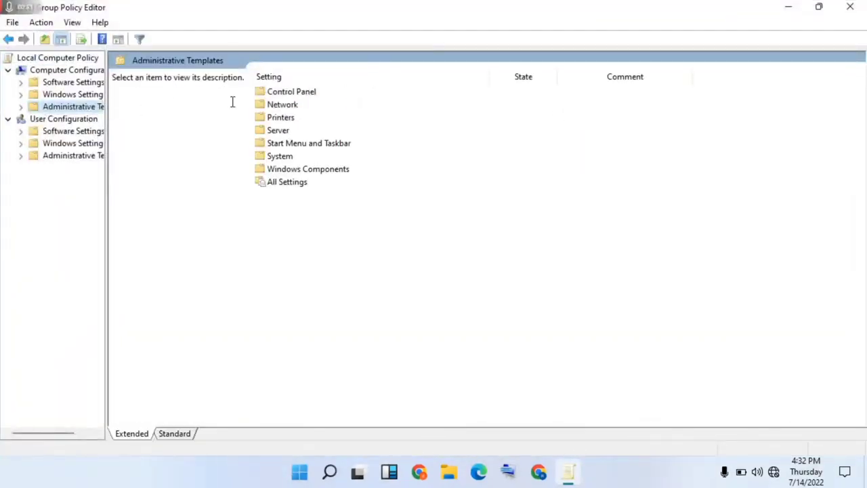
double_click(299, 170)
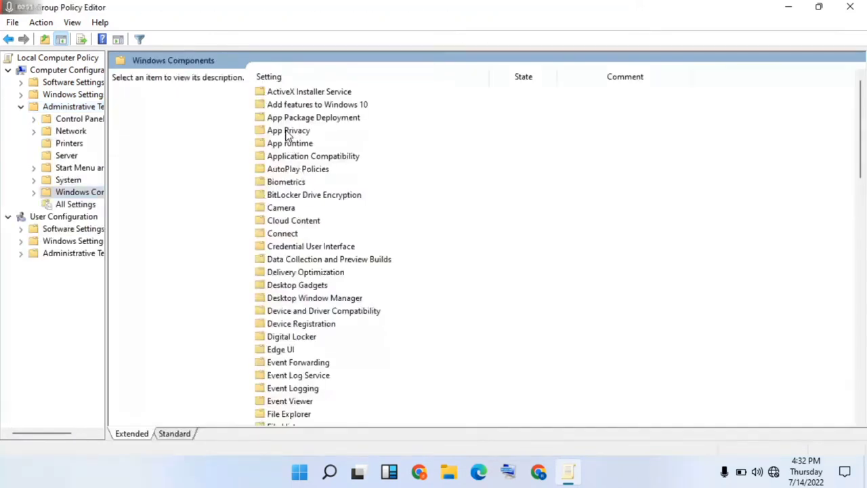
click(288, 133)
double_click(288, 132)
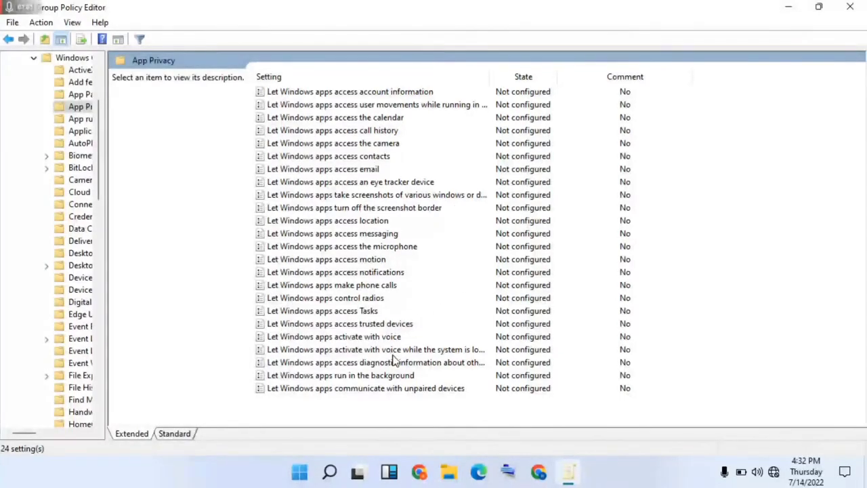
Set the "Let Windows apps run in the background" policy to Enabled, apply it, and close the policy editor
click(403, 377)
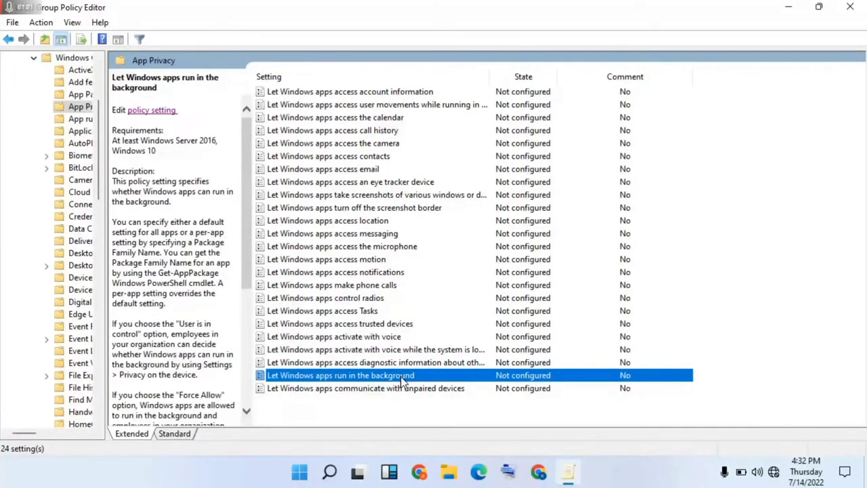
right_click(402, 379)
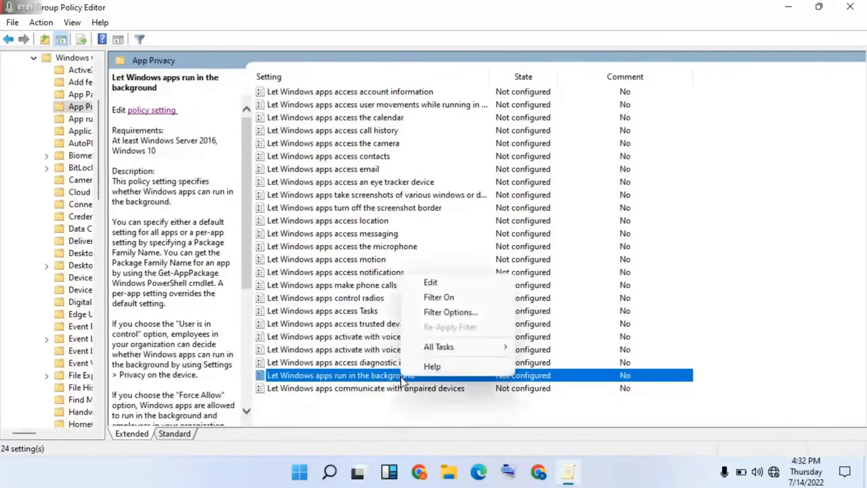
click(437, 288)
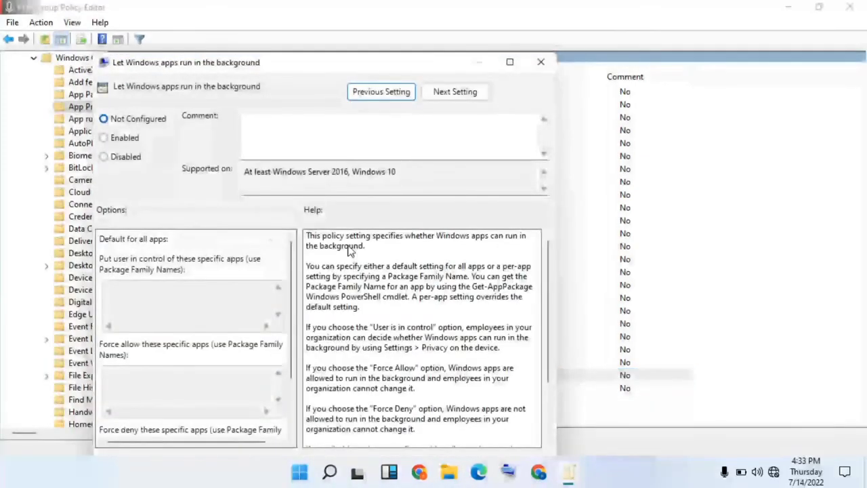
drag(303, 73, 305, 28)
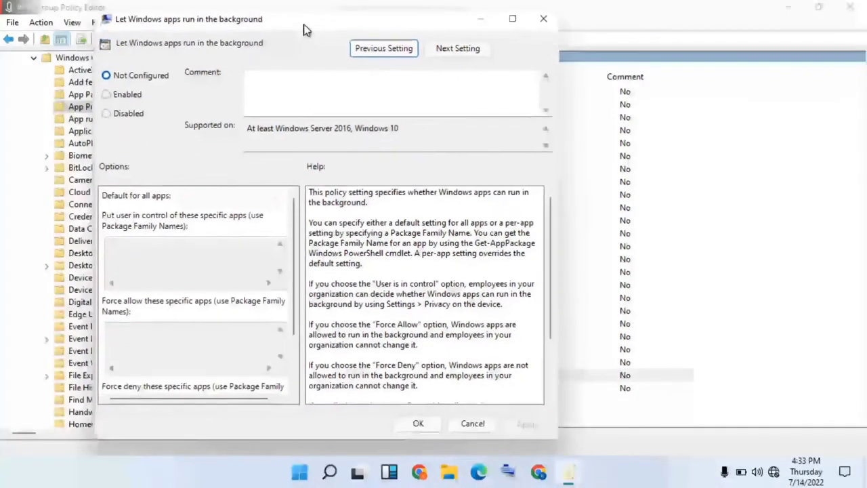
click(108, 93)
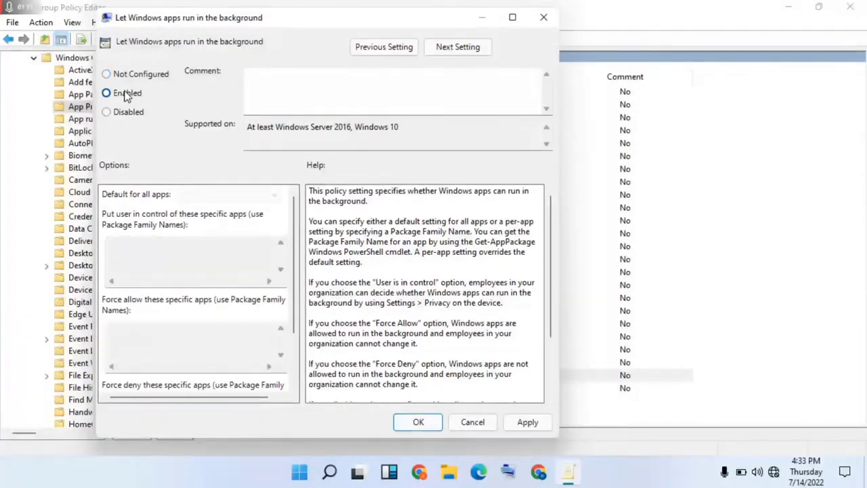
click(528, 422)
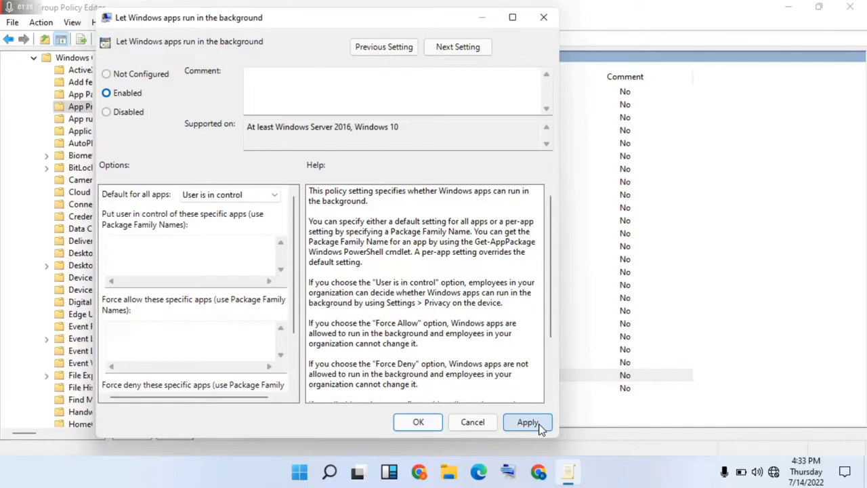
click(528, 422)
click(420, 422)
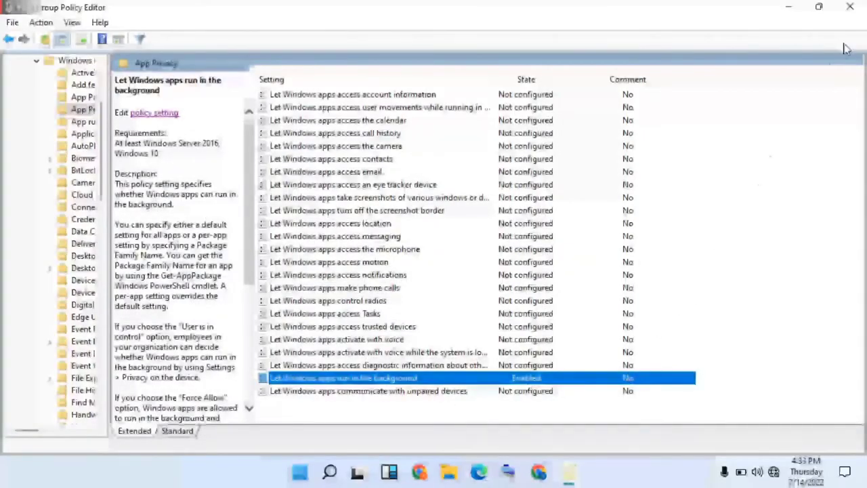
click(851, 7)
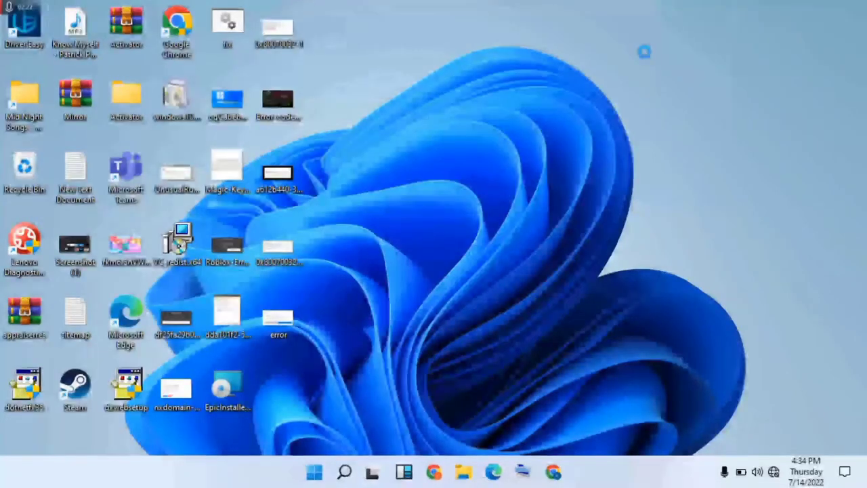
Open the Graphics settings page from the desktop's display settings
right_click(645, 53)
click(686, 201)
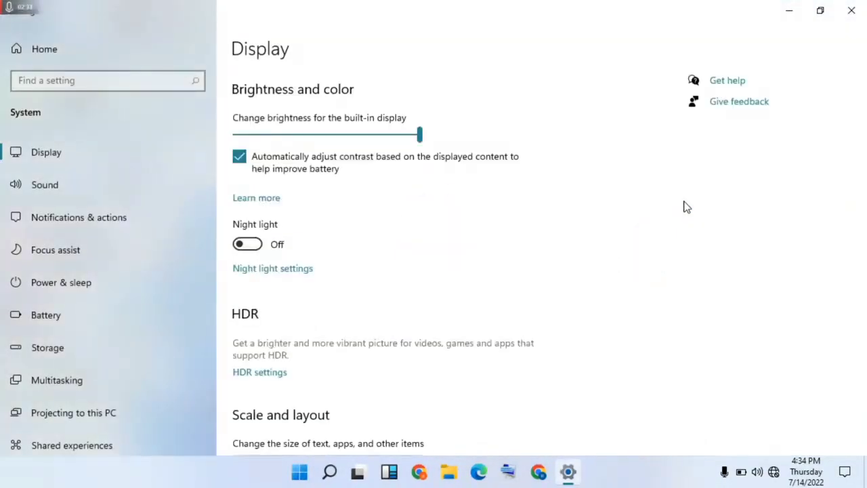
scroll(686, 206, down, 2)
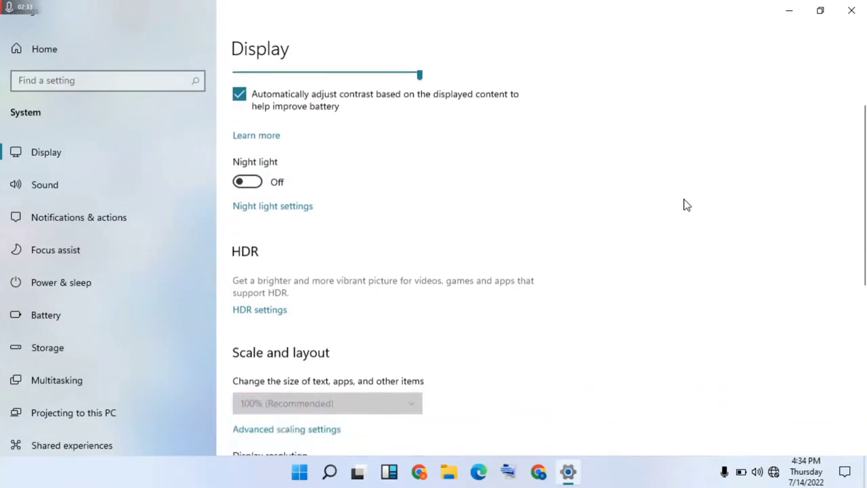
scroll(509, 165, down, 12)
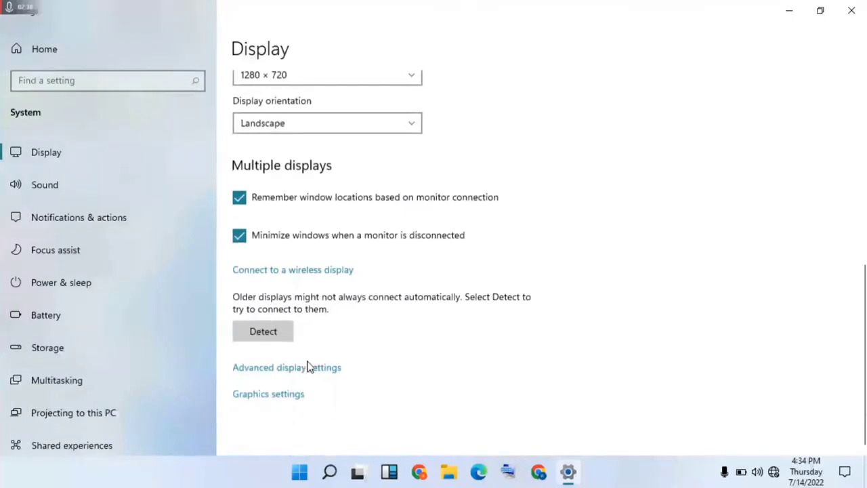
click(285, 395)
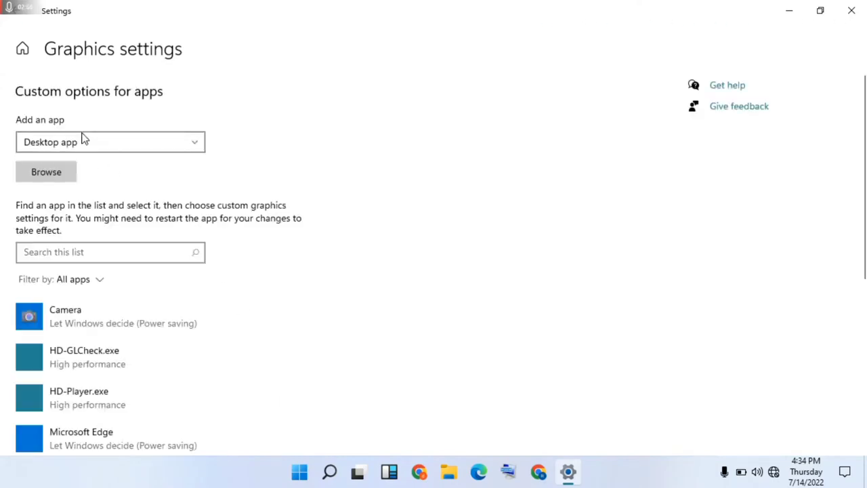
Browse for the Valorant game file to add as a desktop app, looking in Program Files on Local Disk (C:)
click(59, 176)
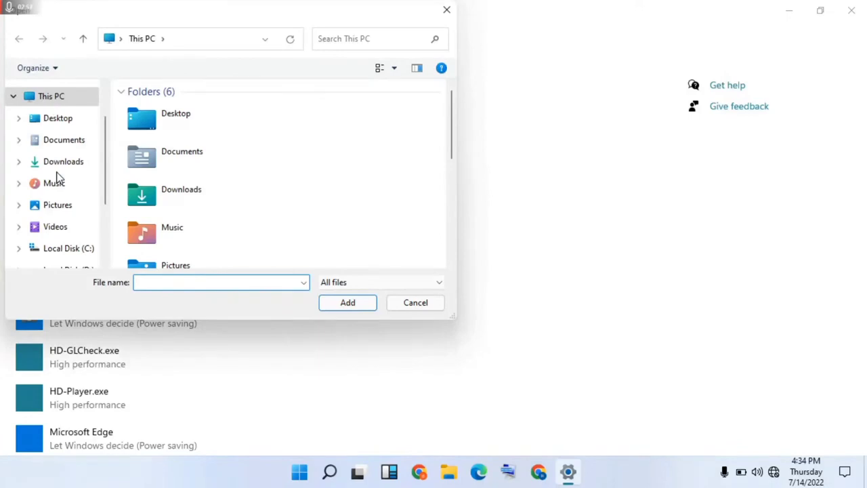
drag(241, 18, 524, 67)
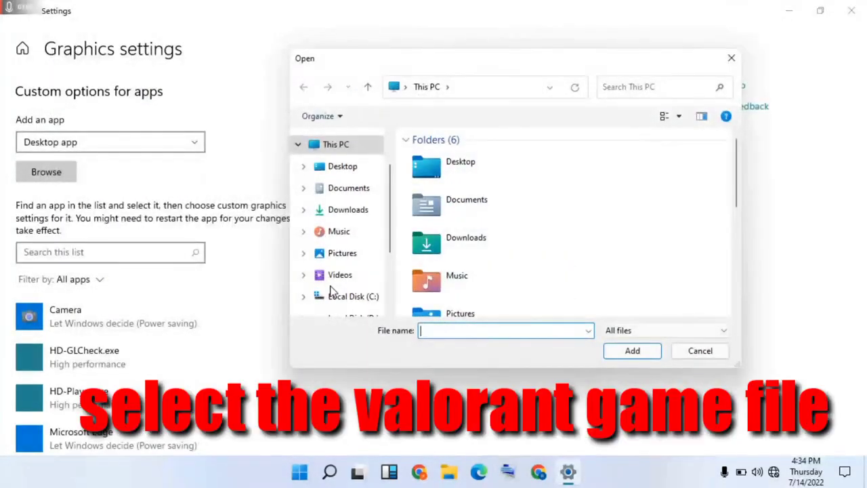
drag(391, 244, 395, 281)
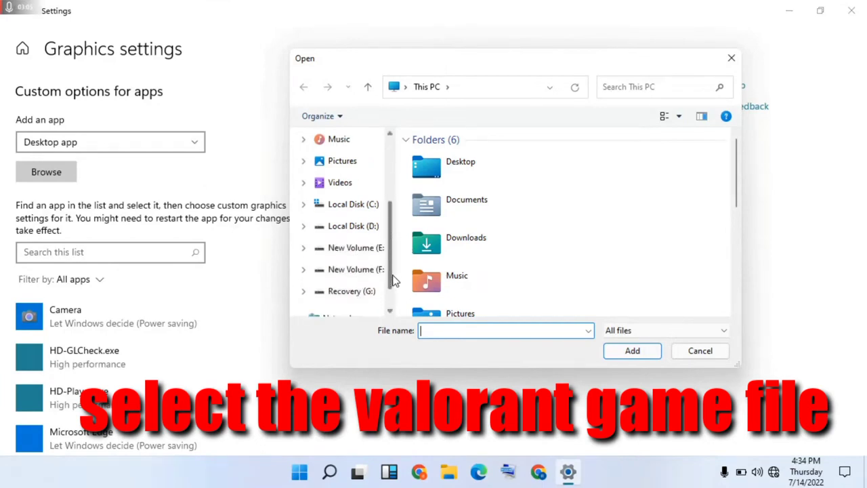
click(356, 209)
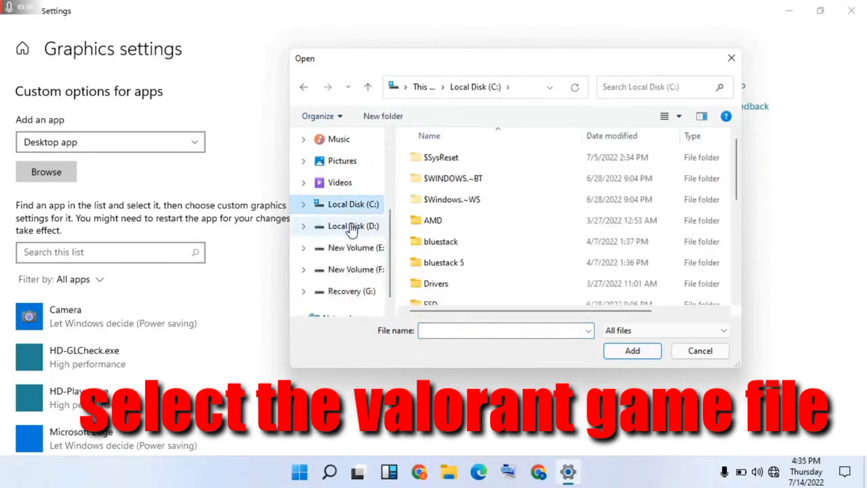
click(352, 229)
click(352, 206)
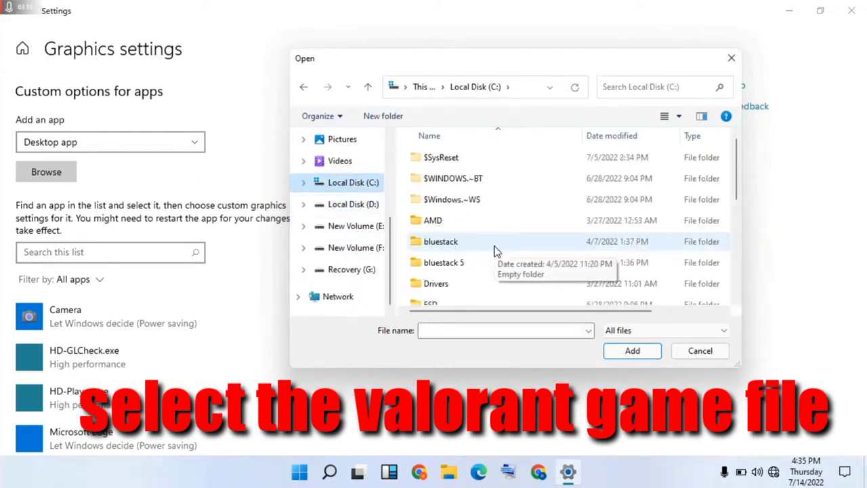
drag(739, 196, 731, 265)
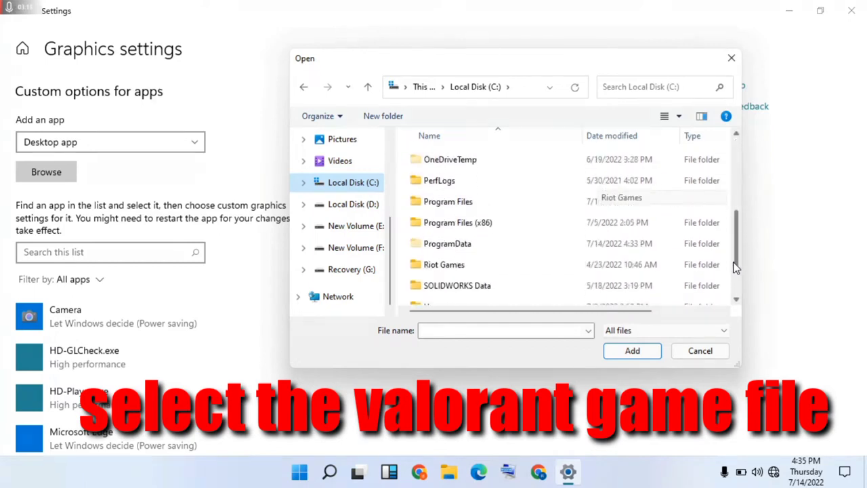
click(479, 205)
double_click(480, 211)
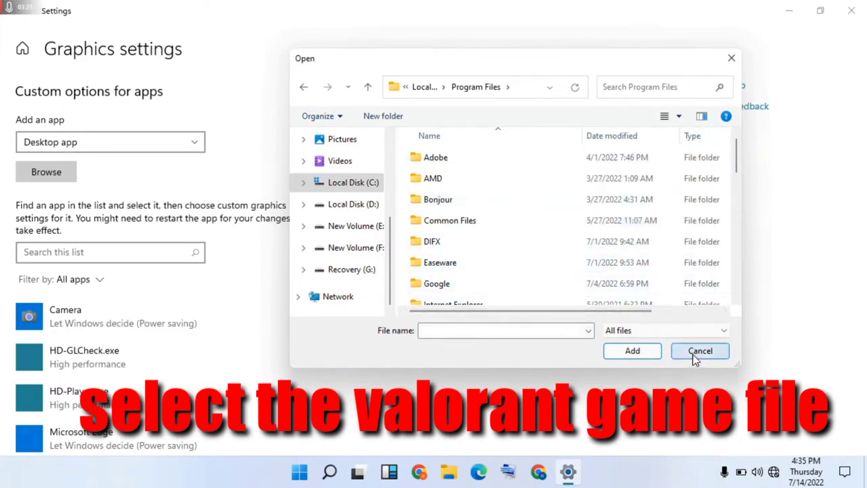
click(638, 351)
Set the graphics preference of the Camera entry in the app list to High performance and save it
click(135, 312)
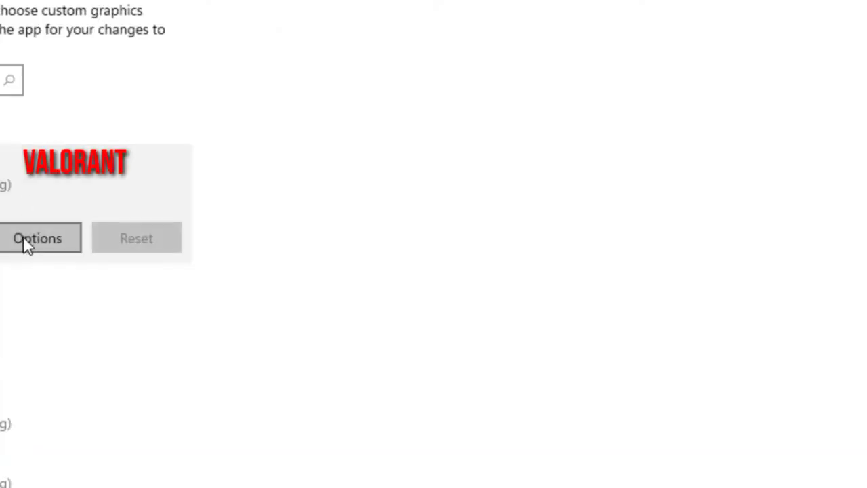
click(41, 242)
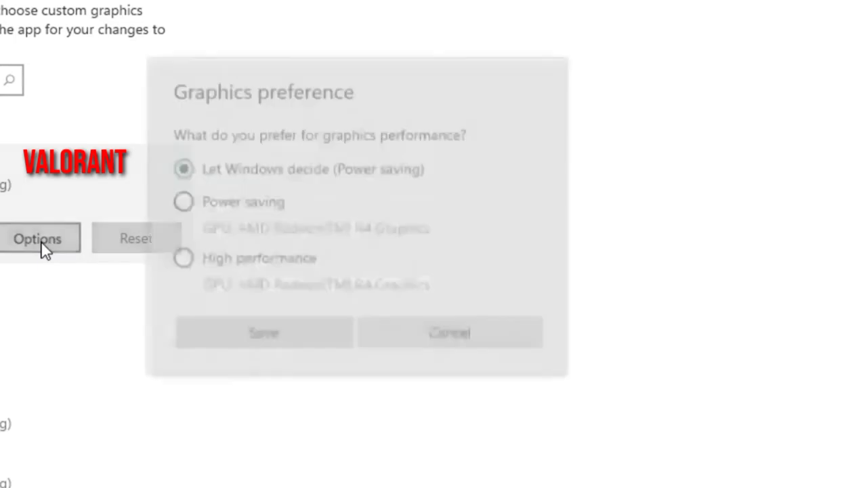
click(196, 266)
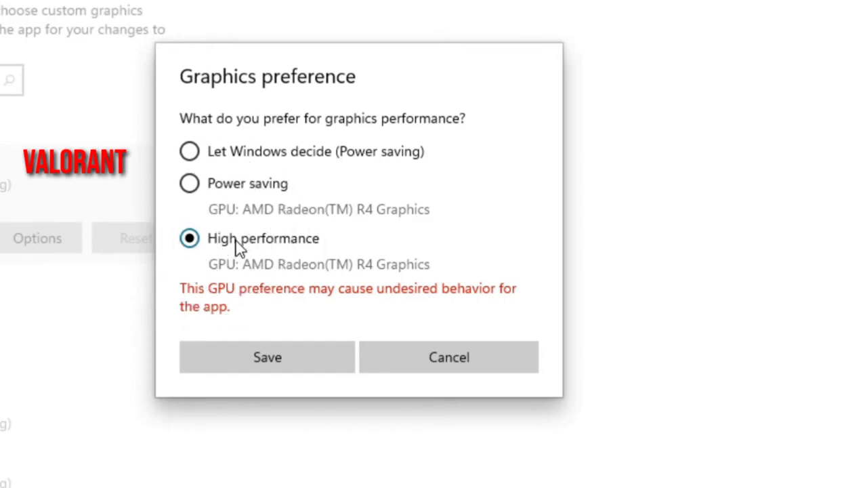
click(285, 367)
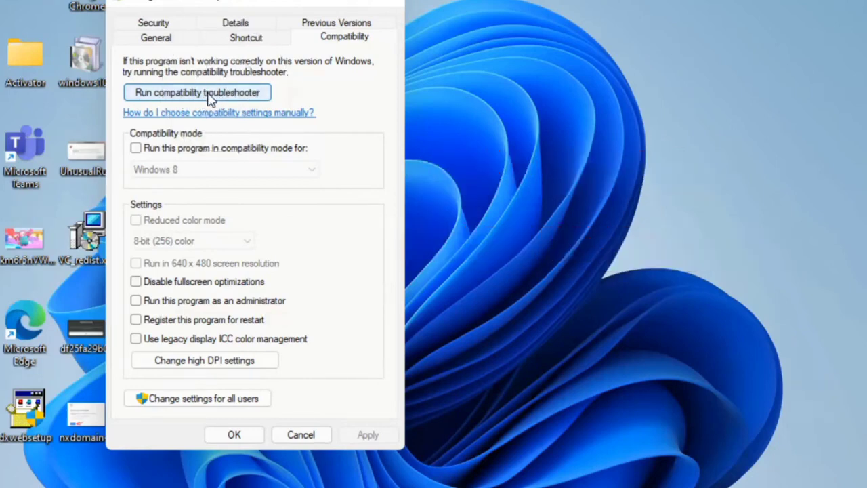
Turn on "Disable fullscreen optimizations" in the shortcut's compatibility settings, apply the change, and close its properties
click(137, 285)
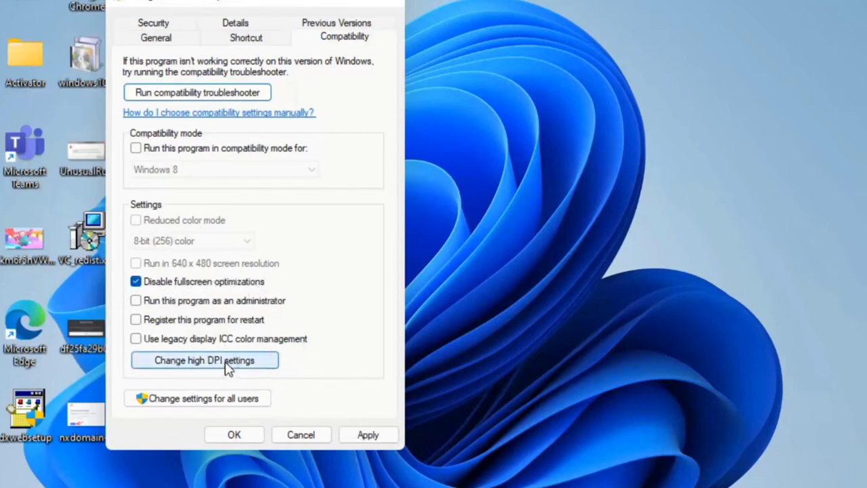
click(366, 436)
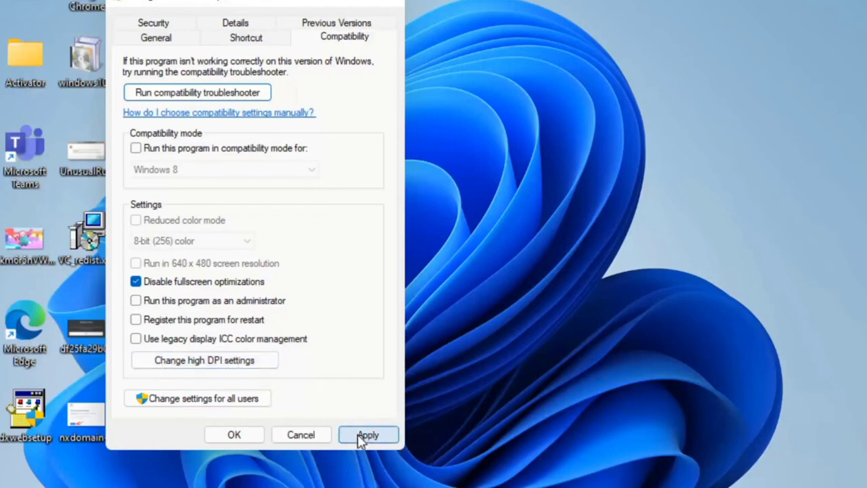
click(250, 438)
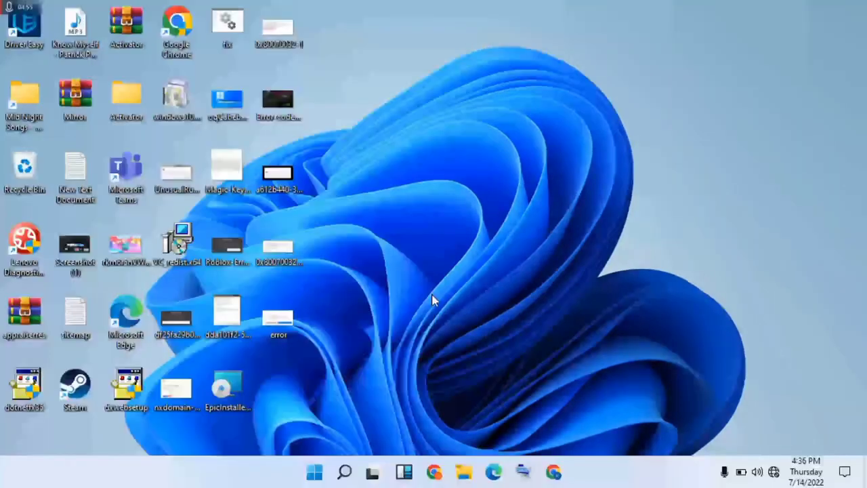
Open the Background apps page under the Privacy category of Windows Settings
click(314, 472)
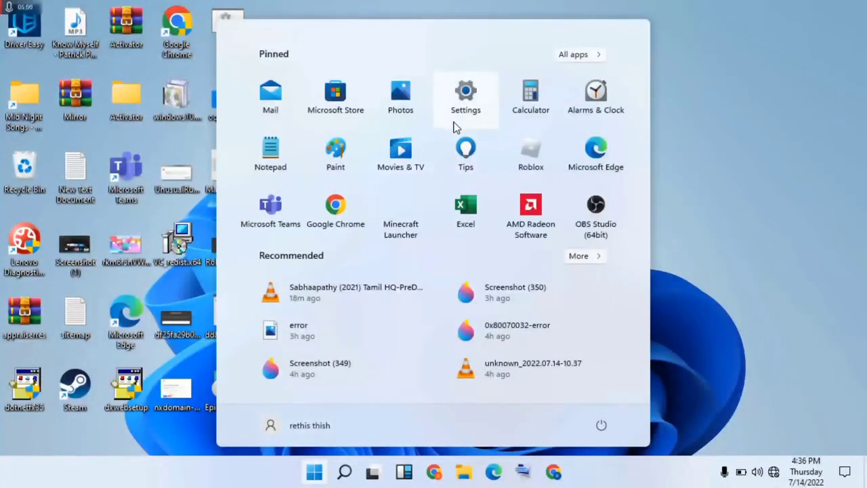
click(454, 125)
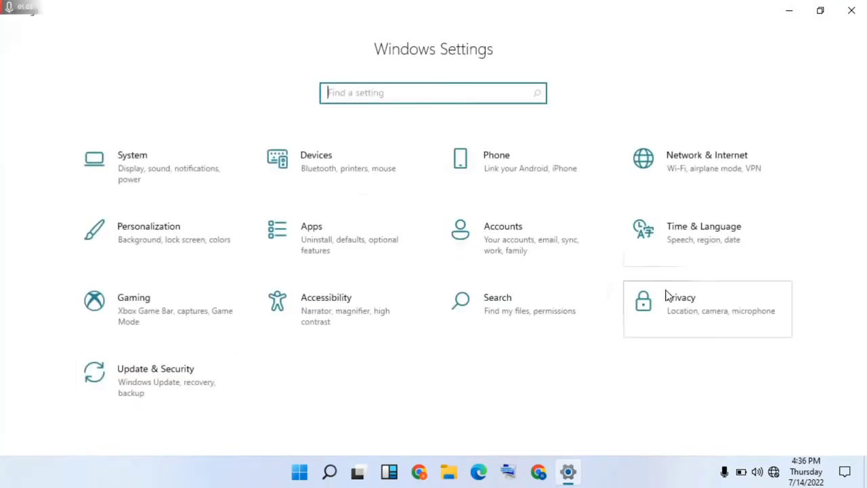
click(701, 309)
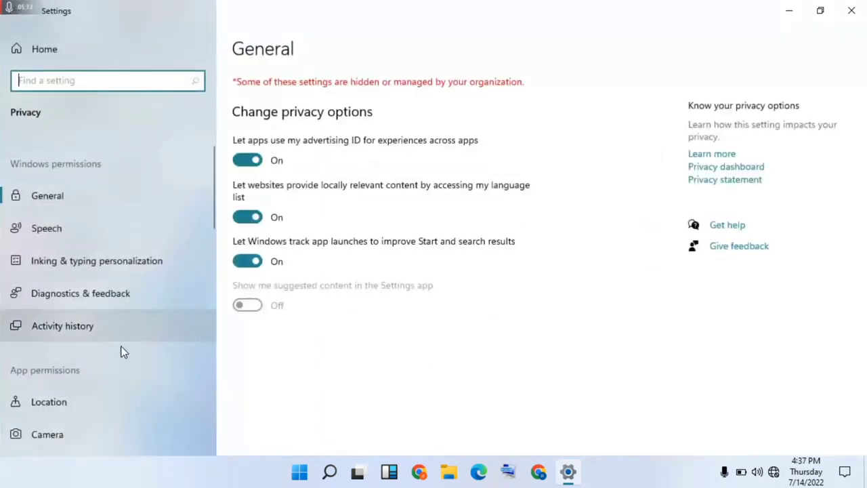
scroll(94, 360, down, 5)
scroll(96, 361, down, 1)
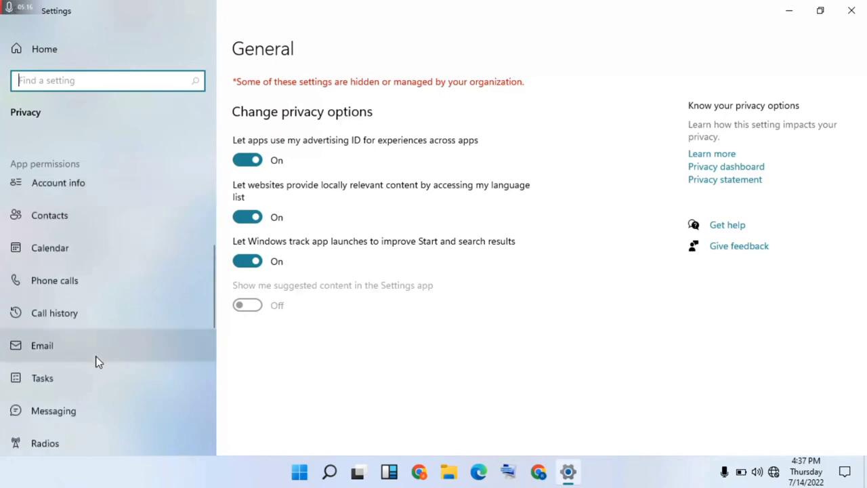
scroll(95, 360, down, 4)
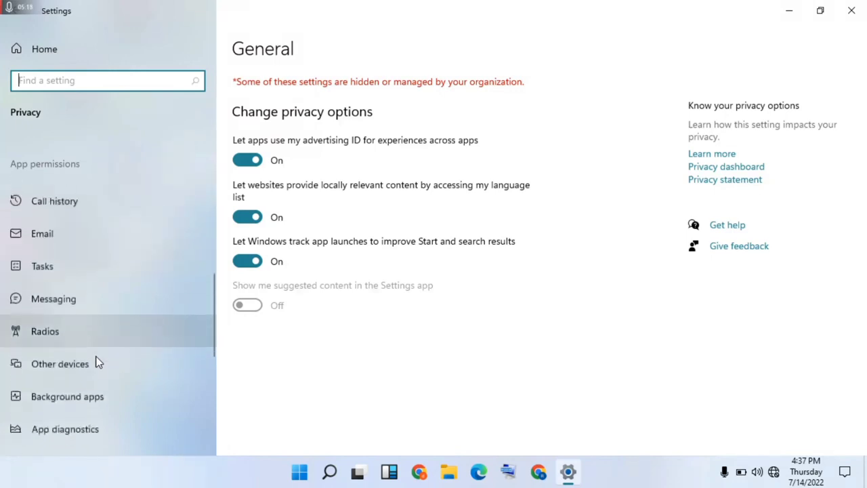
click(95, 398)
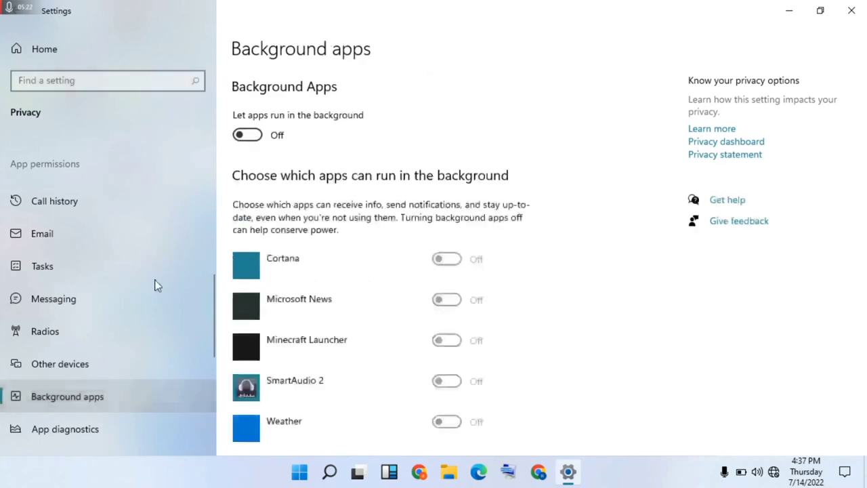
Switch "Let apps run in the background" on and back off, and close Settings
click(247, 136)
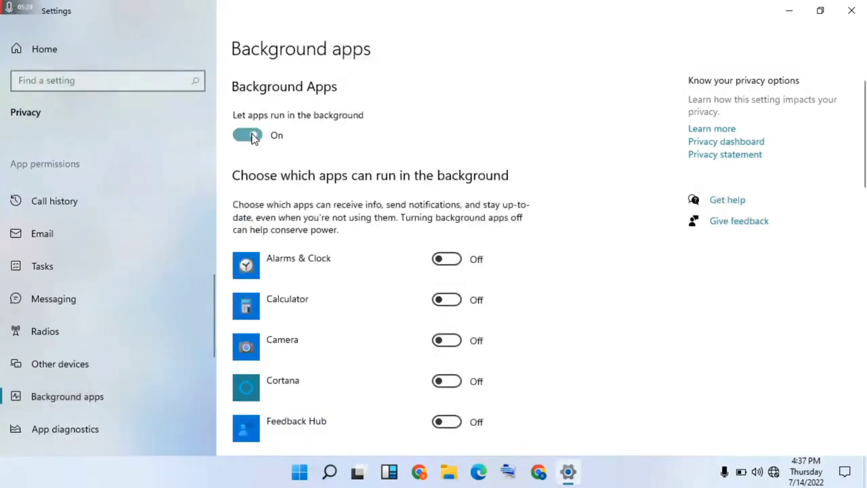
click(249, 136)
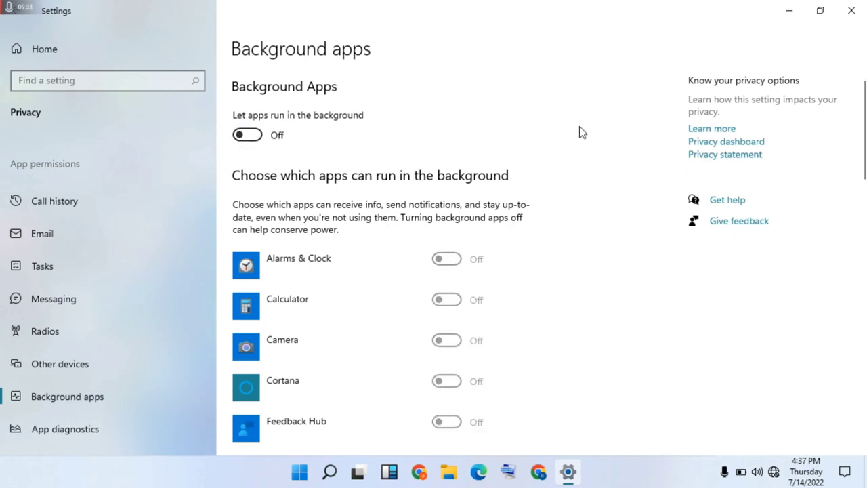
click(852, 10)
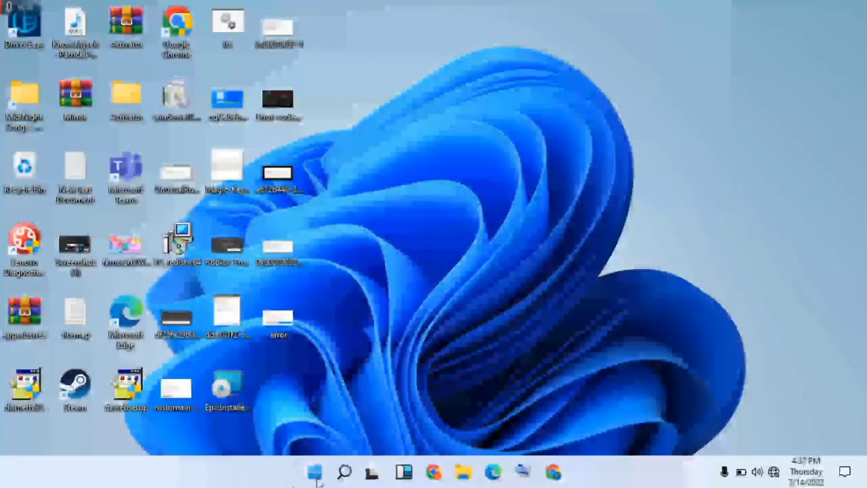
Bring up the computer's power options from the desktop
click(316, 475)
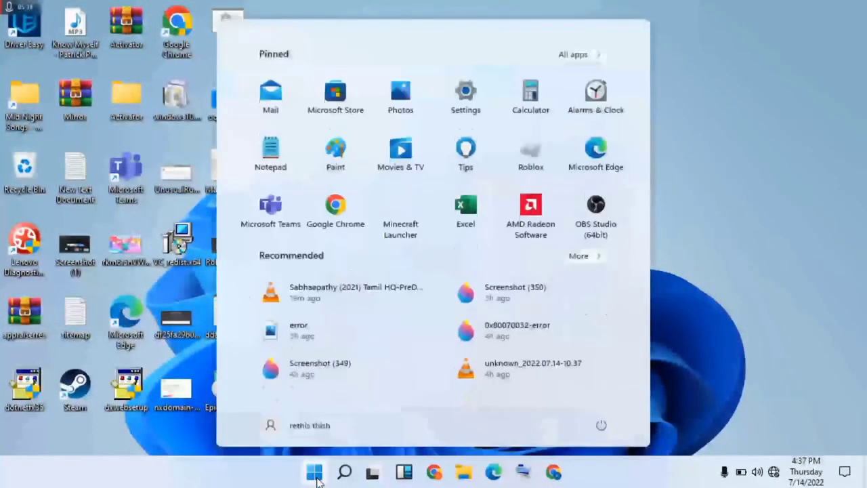
click(602, 427)
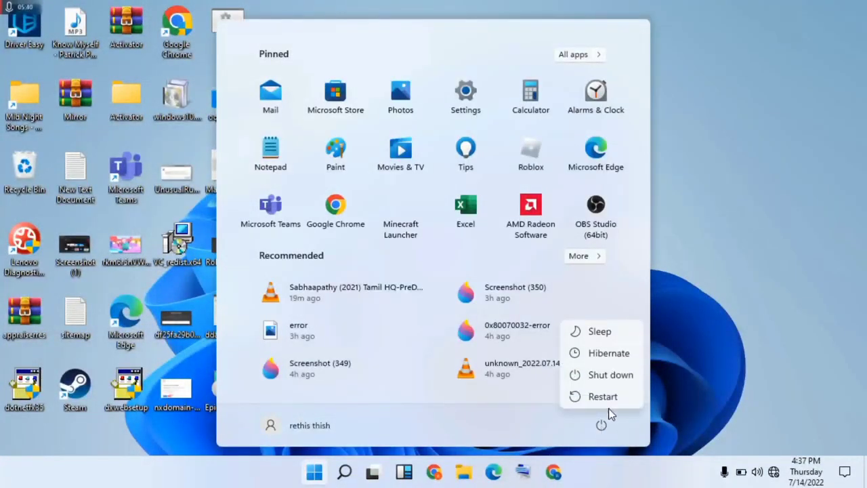